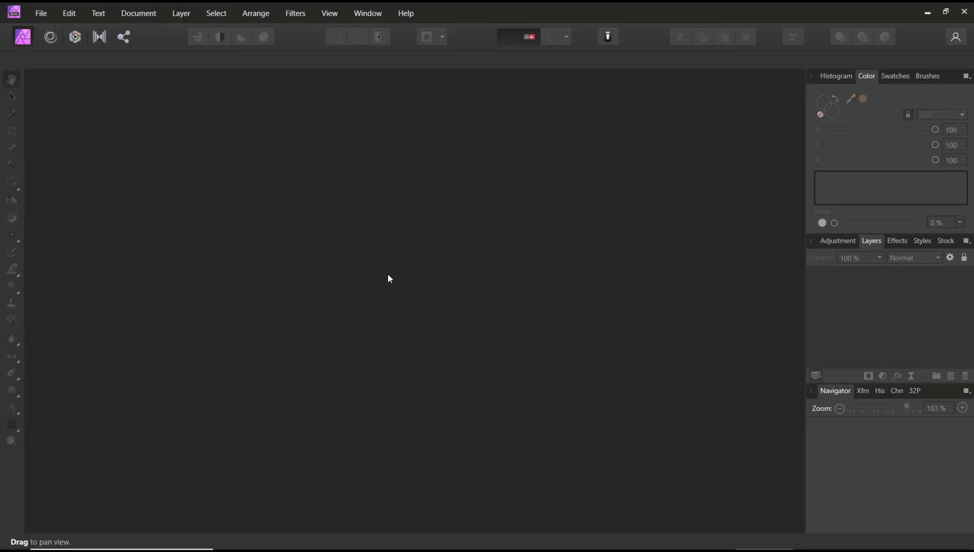
Step: Open images (1).jpg, add an empty pixel layer, and pick the Paint Mixer Brush
click(44, 10)
click(89, 150)
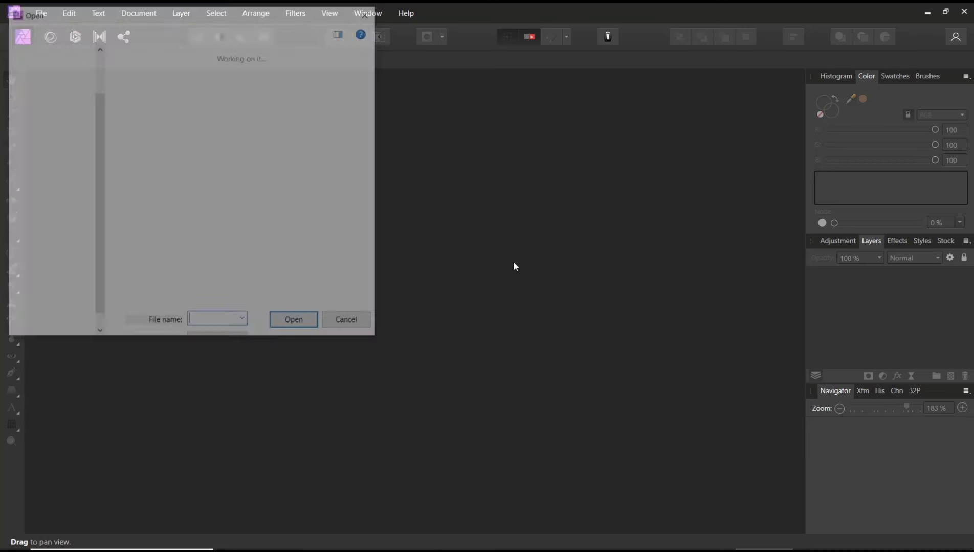
click(466, 156)
click(417, 325)
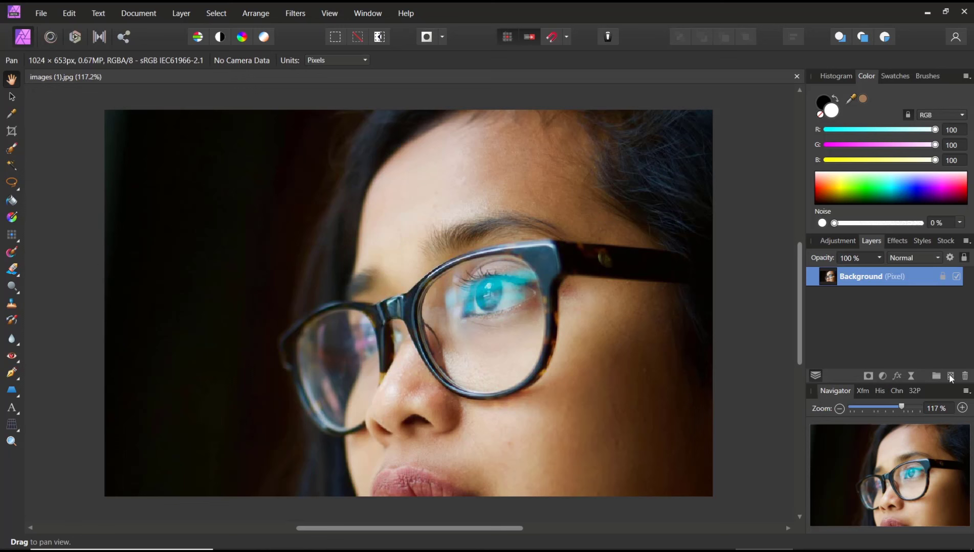
click(950, 376)
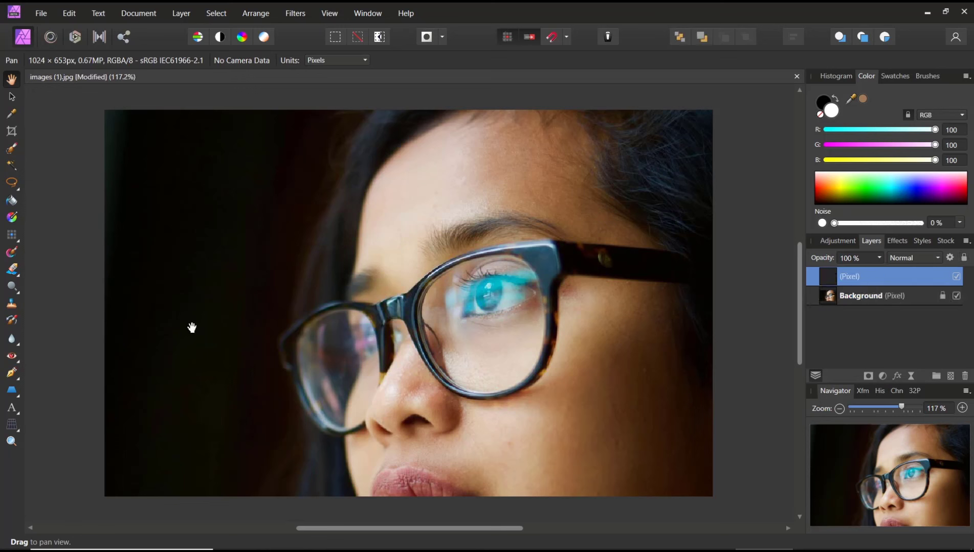
click(11, 254)
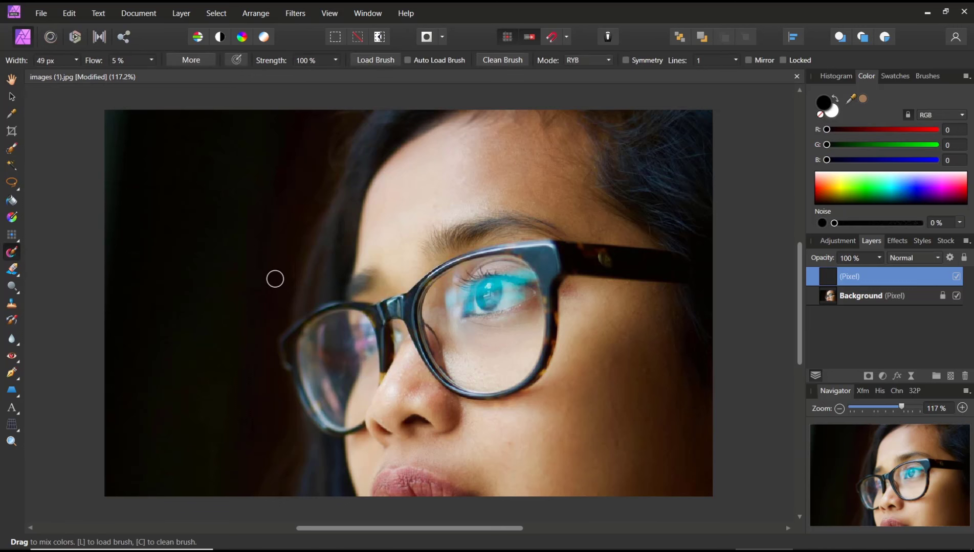
Step: Set the new pixel layer's blend mode to Color
click(910, 258)
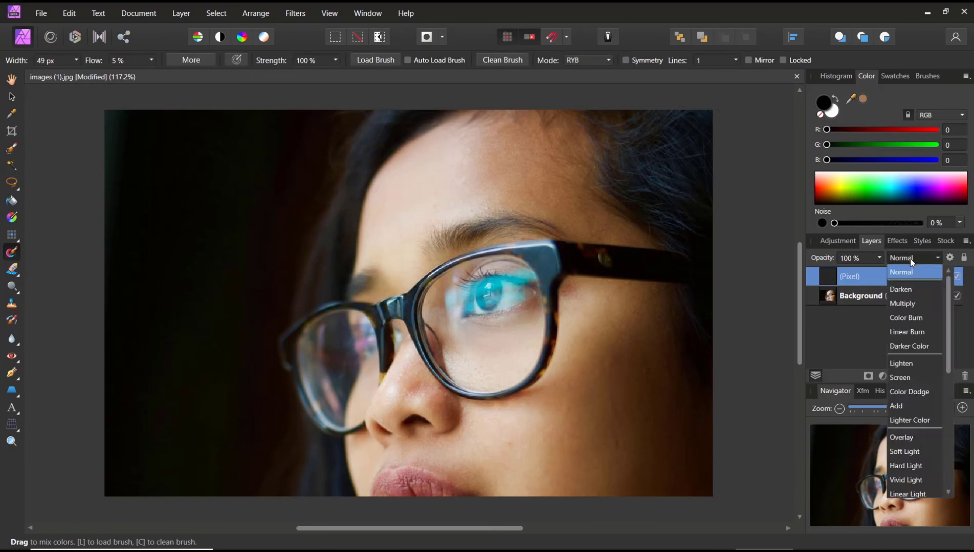
scroll(922, 379, down, 3)
scroll(922, 378, down, 2)
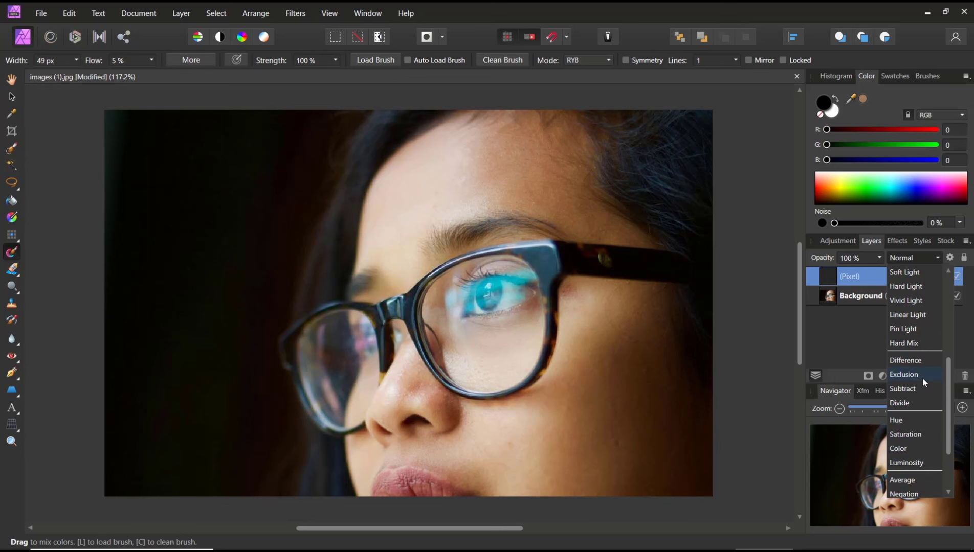
click(899, 448)
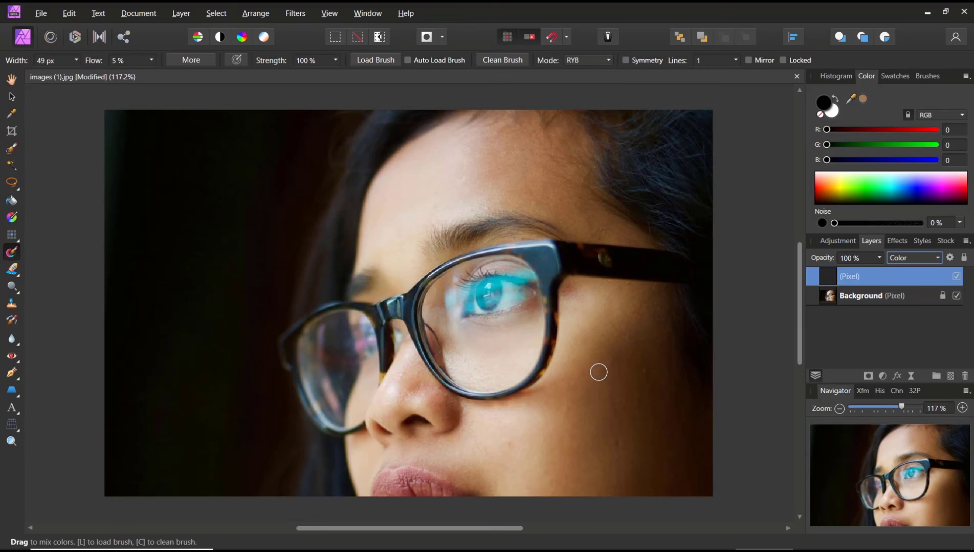
Step: Sample a warm brown skin tone from the cheek, keeping brush flow at 5%
key(l)
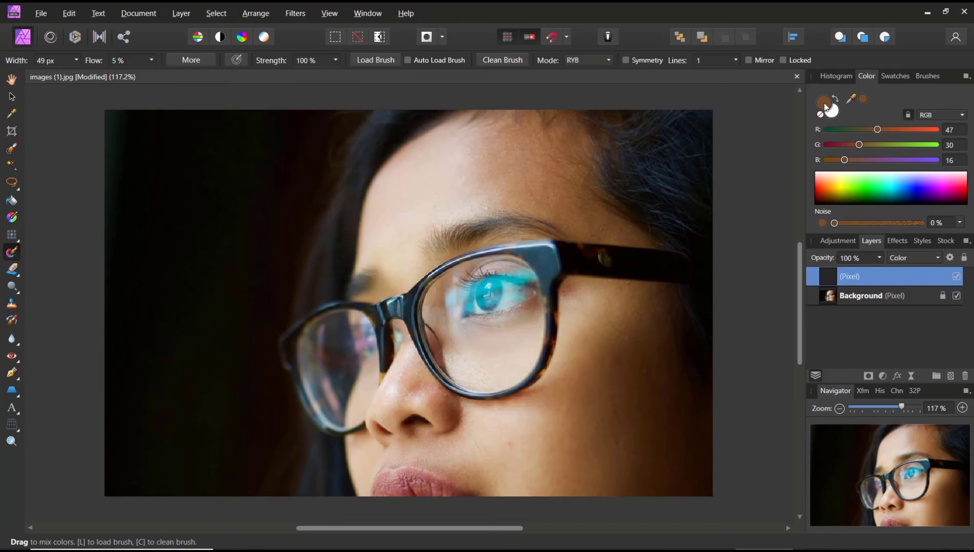
key(l)
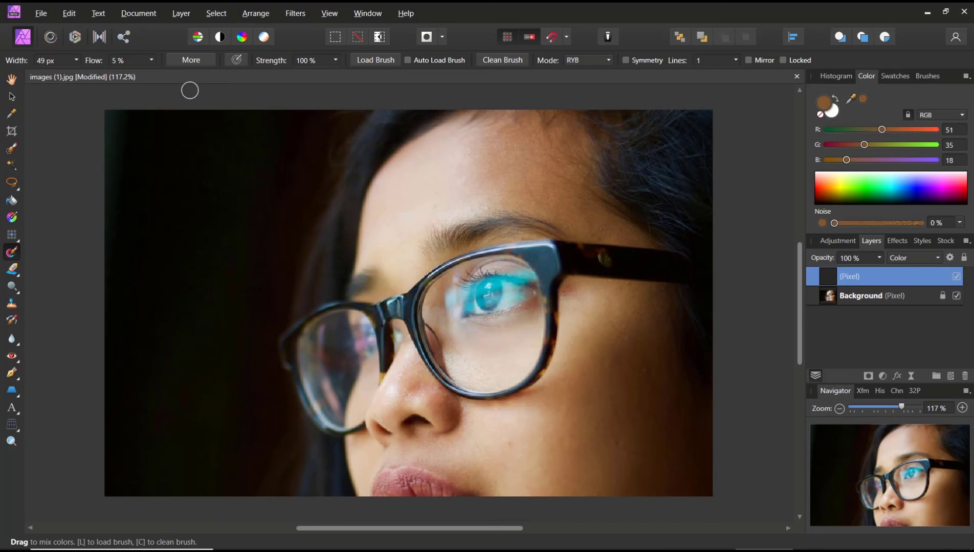
click(127, 60)
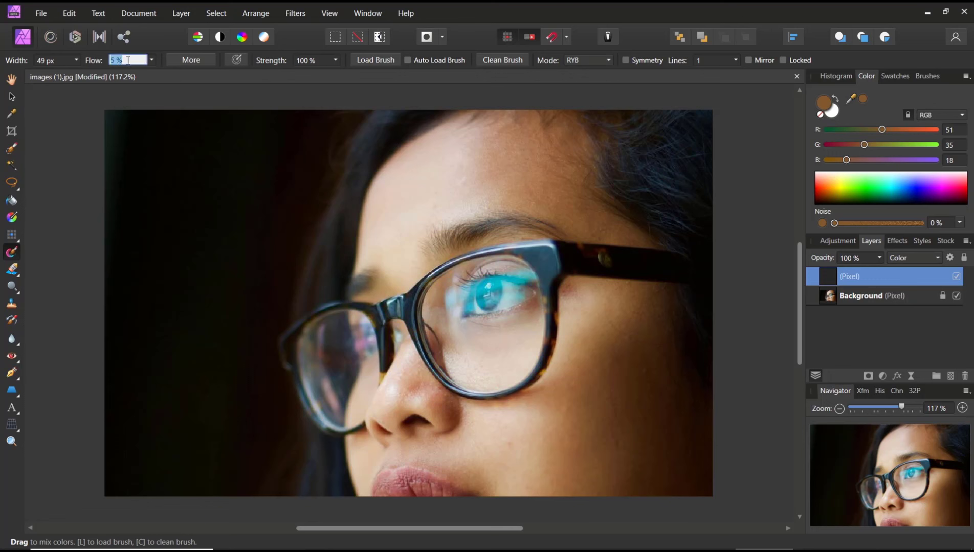
click(452, 303)
Step: Brush brown skin tone over the blue glare across the right lens and iris
mouse_move(456, 292)
mouse_down()
mouse_move(454, 318)
mouse_move(487, 284)
mouse_move(507, 295)
mouse_move(536, 289)
mouse_move(492, 273)
mouse_move(480, 311)
mouse_move(432, 311)
mouse_up()
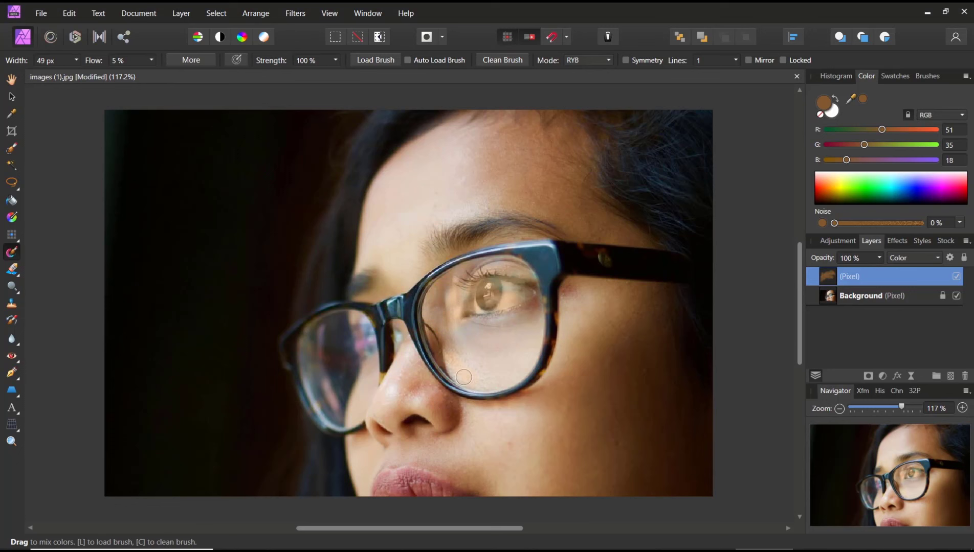
drag(475, 380, 454, 347)
mouse_move(516, 325)
mouse_down()
mouse_move(454, 295)
mouse_move(535, 322)
mouse_up()
drag(493, 343, 452, 338)
drag(485, 313, 523, 297)
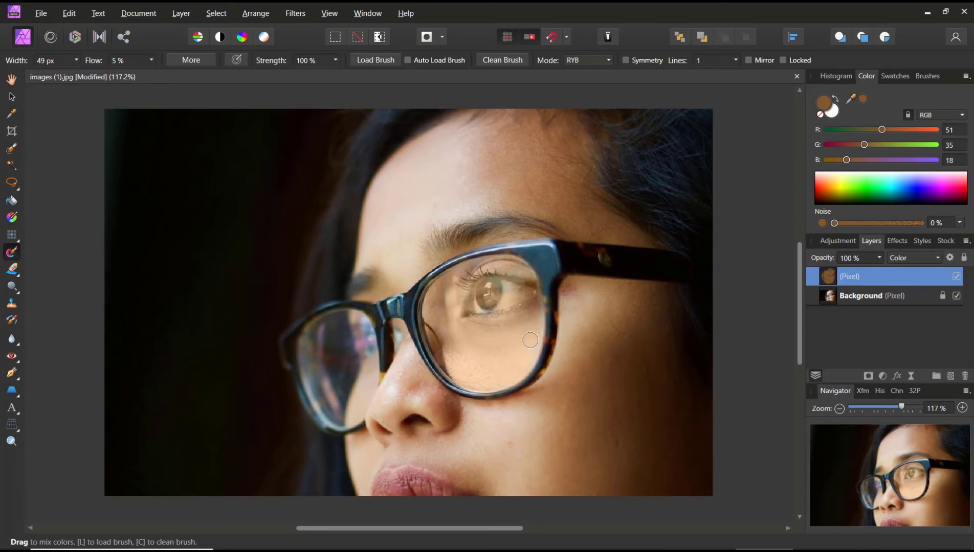
scroll(531, 340, down, 3)
scroll(536, 340, down, 2)
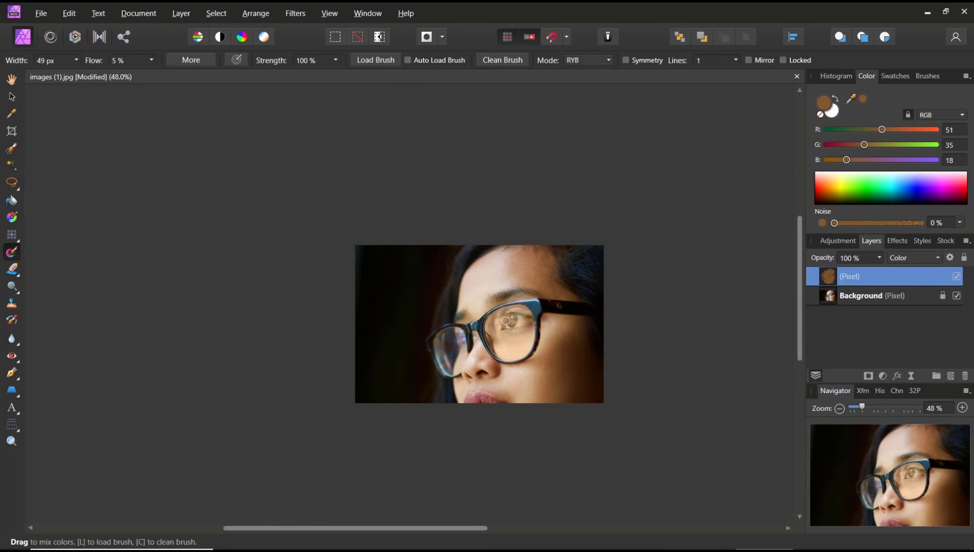